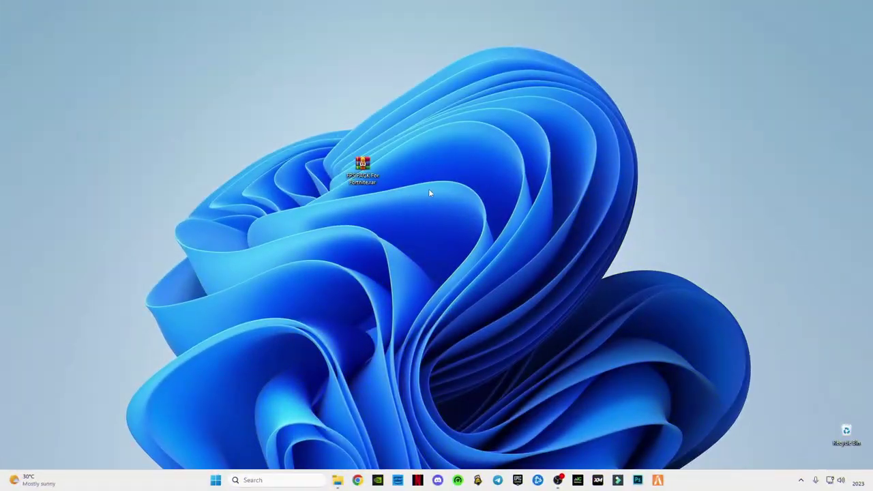
# - Extract the FPS PACK For Fortnite.rar archive onto the desktop
pyautogui.moveTo(362, 167); pyautogui.dragTo(259, 54)
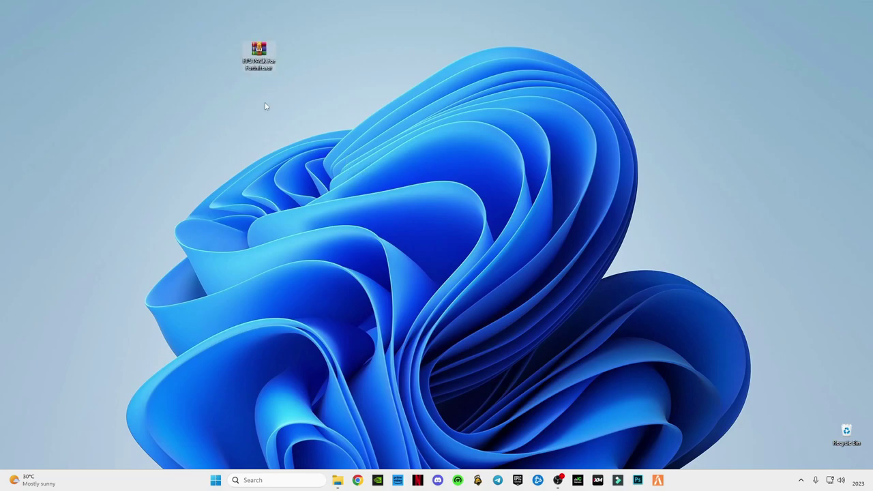
pyautogui.moveTo(287, 19); pyautogui.dragTo(208, 75)
pyautogui.moveTo(215, 29); pyautogui.dragTo(233, 64)
pyautogui.rightClick(260, 56)
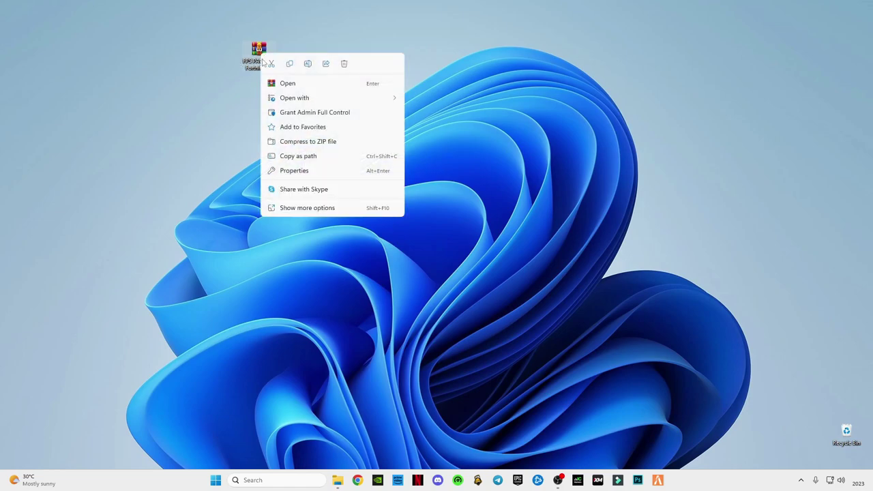
pyautogui.click(288, 211)
pyautogui.click(300, 275)
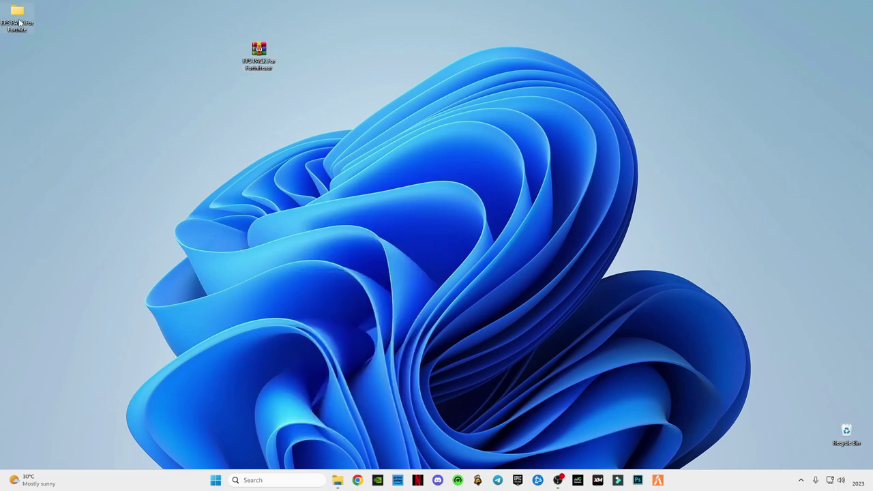
# - Launch dxcpl.exe from the Directx Properties From Microsoft folder of the extracted pack and move its dialog clear of the file list
pyautogui.doubleClick(17, 17)
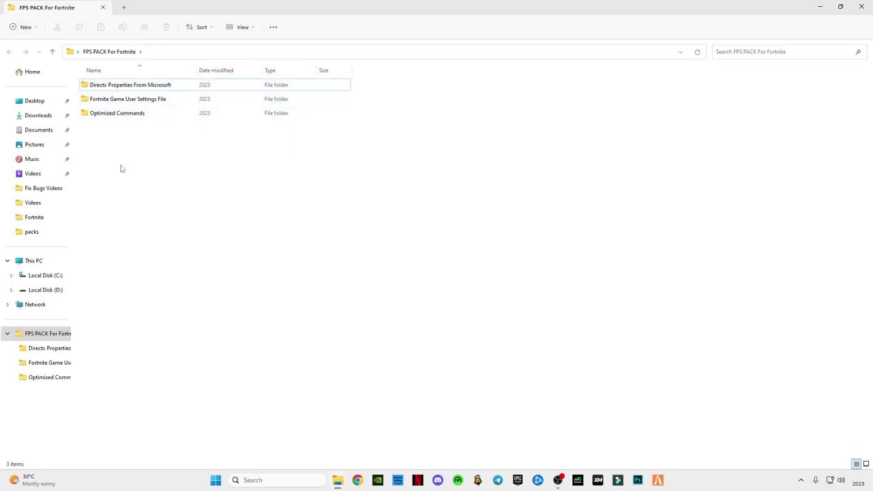
pyautogui.moveTo(119, 152); pyautogui.dragTo(107, 94)
pyautogui.click(161, 164)
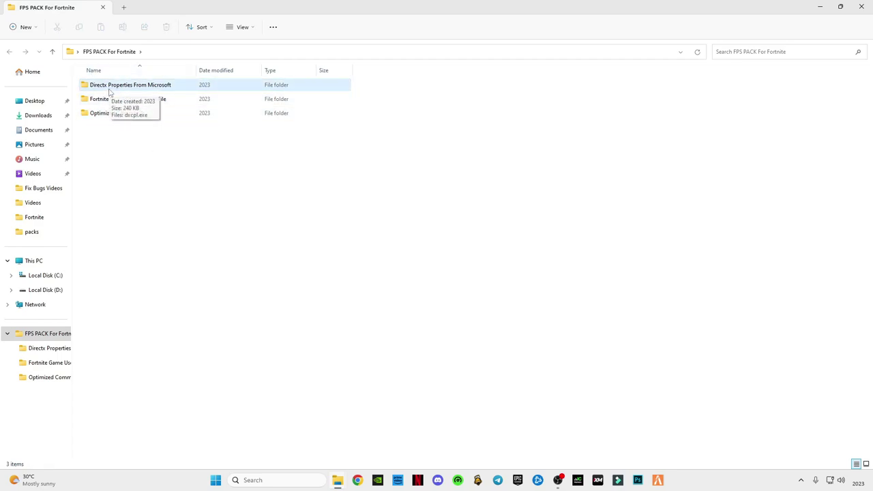
pyautogui.doubleClick(109, 92)
pyautogui.doubleClick(99, 85)
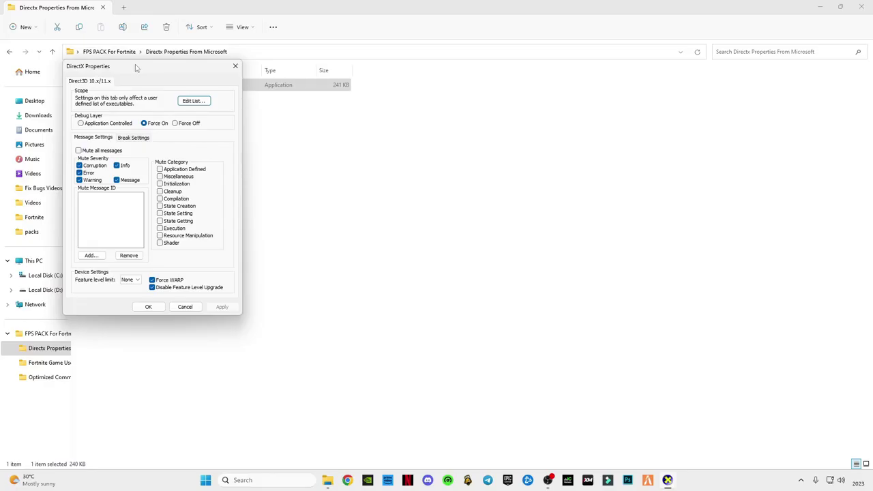
pyautogui.moveTo(134, 66); pyautogui.dragTo(334, 140)
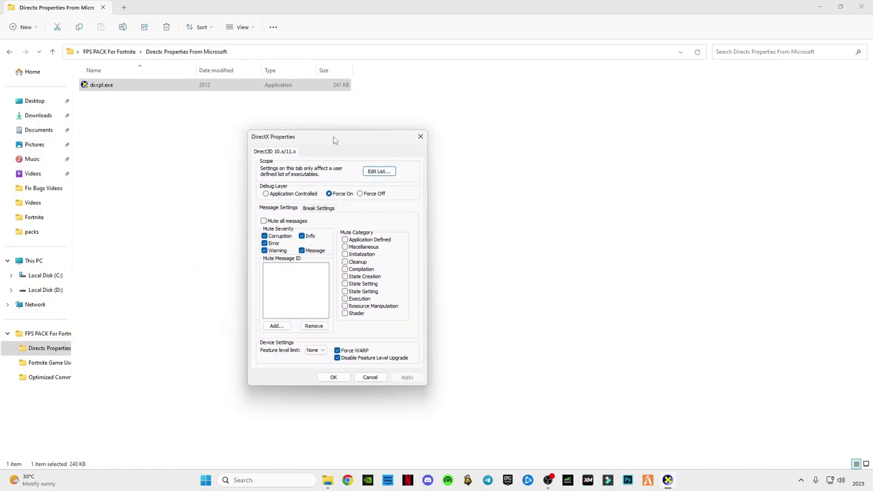
# - Edit the DirectX executable list and browse for an EXE in C:\Program Files (x86)\Epic Games\Launcher\Engine\Binaries\Win64
pyautogui.click(377, 172)
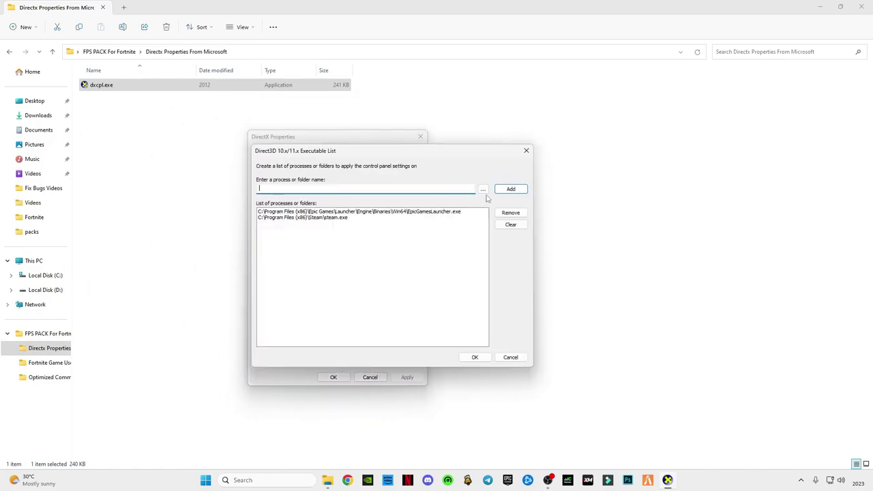
pyautogui.click(482, 190)
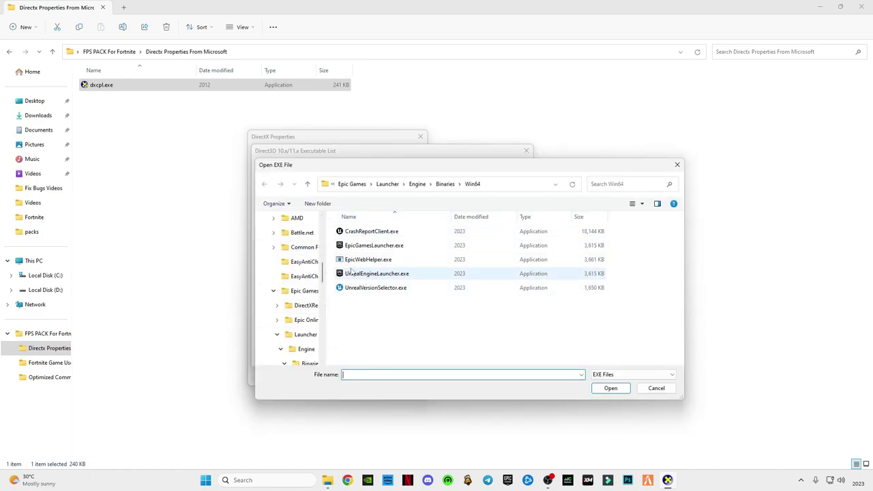
pyautogui.scroll(6, 293, 260)
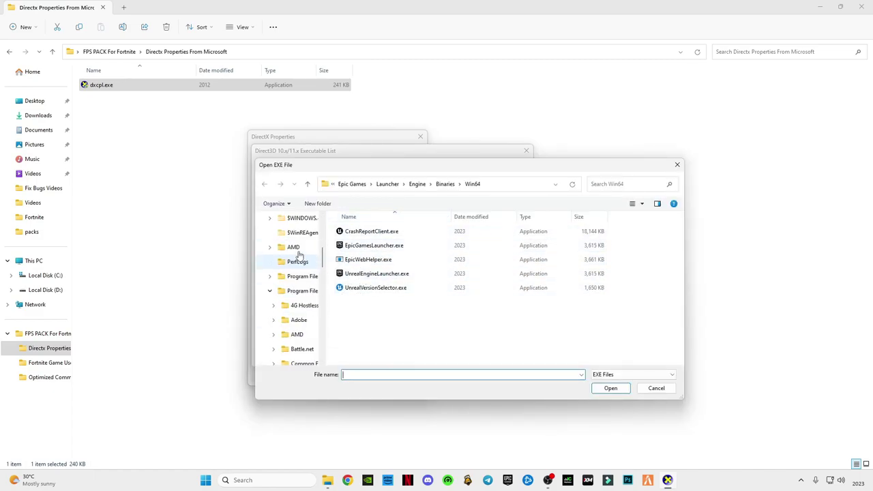
pyautogui.click(304, 305)
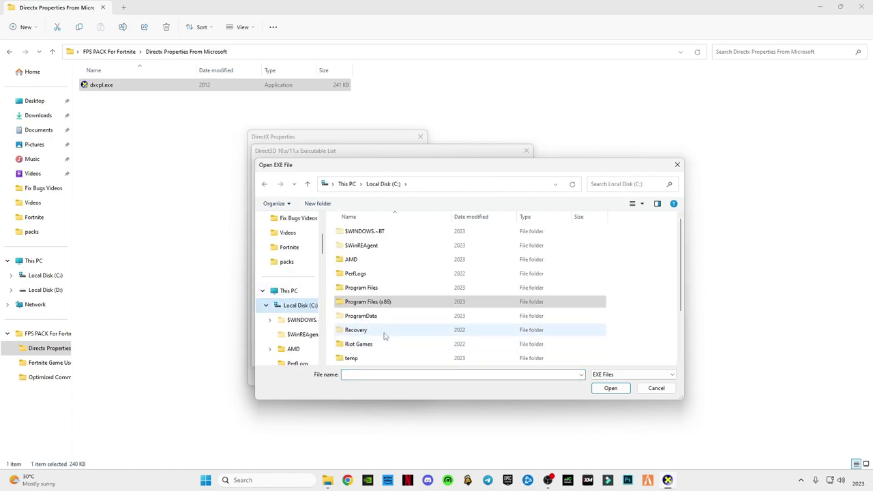
pyautogui.doubleClick(373, 304)
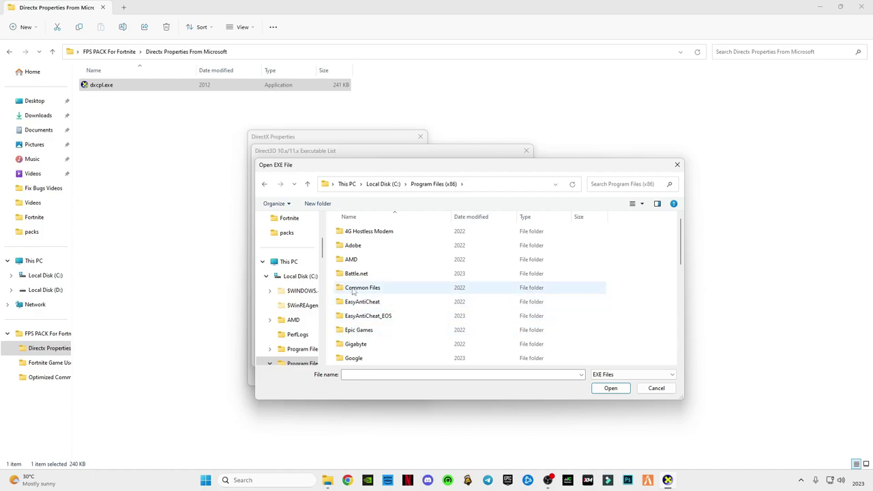
pyautogui.click(364, 332)
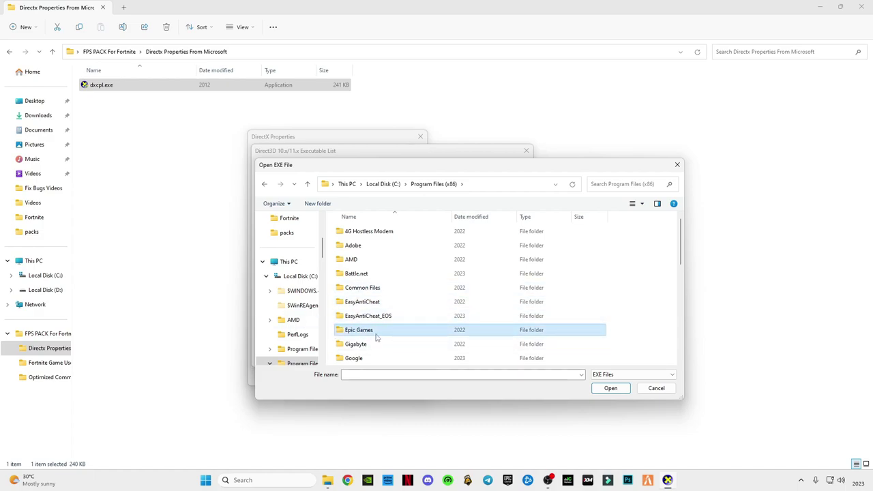
pyautogui.doubleClick(376, 335)
pyautogui.doubleClick(364, 260)
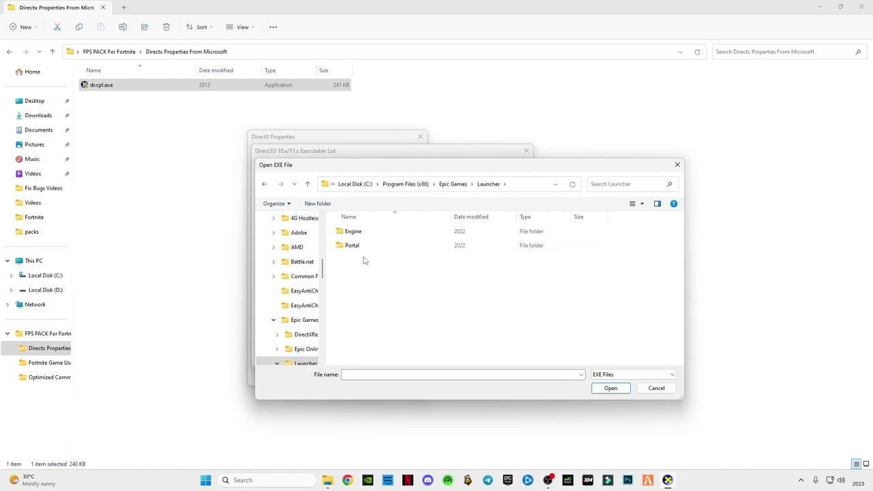
pyautogui.doubleClick(353, 232)
pyautogui.doubleClick(365, 232)
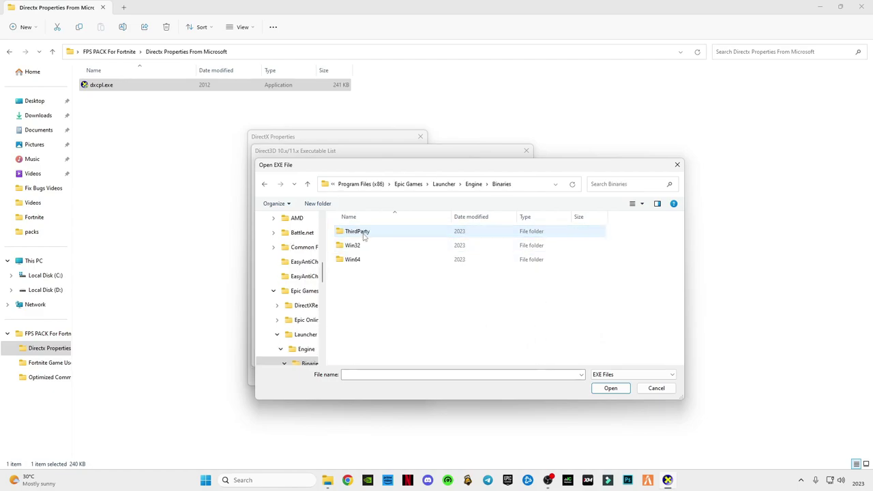
pyautogui.doubleClick(367, 261)
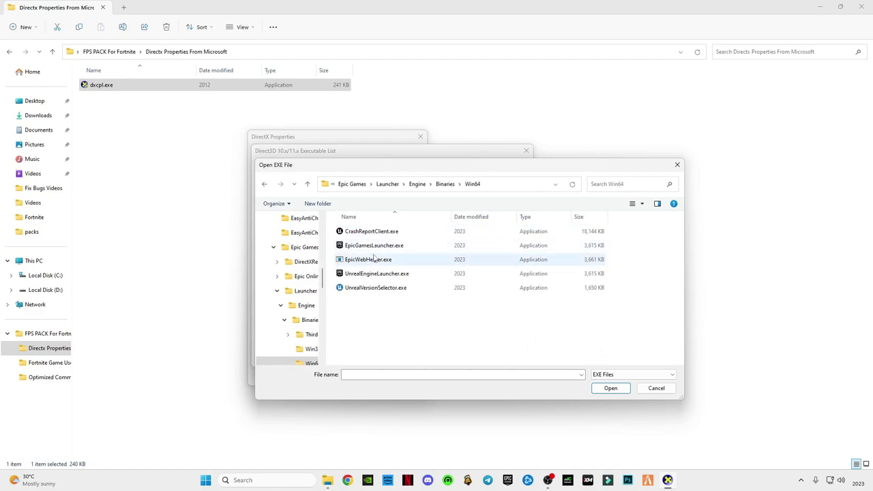
# - Add EpicGamesLauncher.exe to the executable list and accept the DirectX Properties settings
pyautogui.click(373, 245)
pyautogui.click(611, 388)
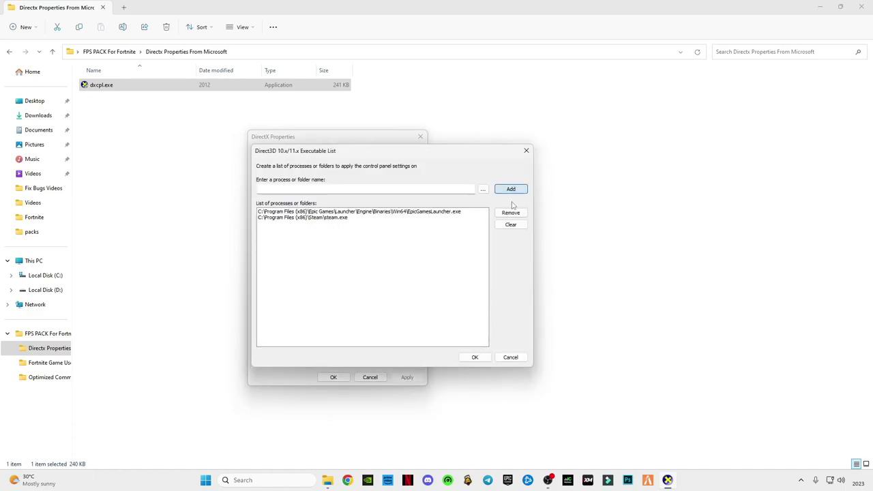
pyautogui.click(475, 357)
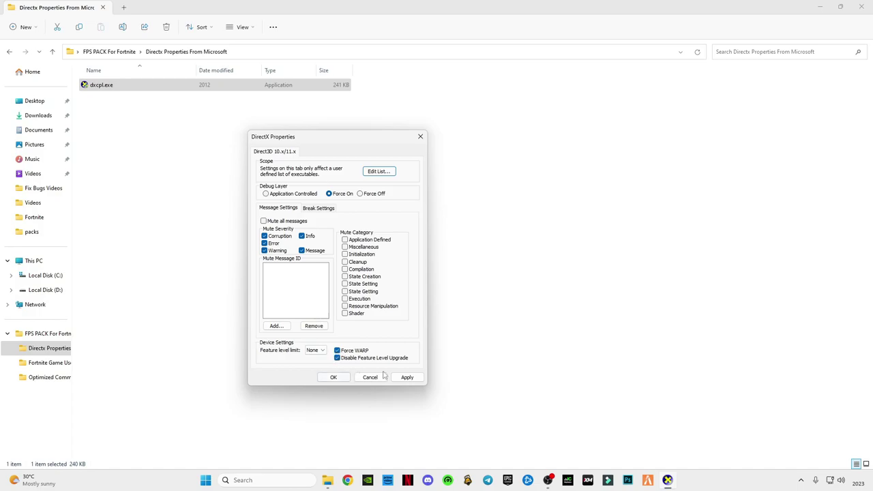
pyautogui.click(333, 377)
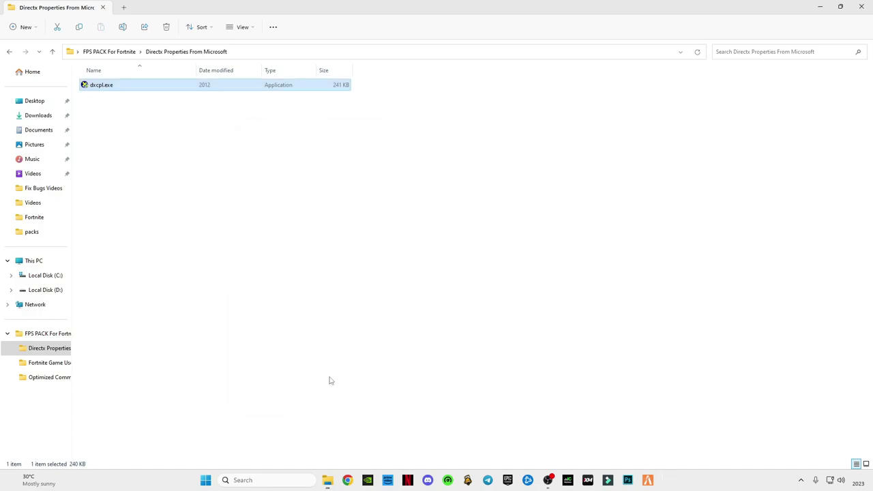
# - Copy GameUserSettings.ini from the pack's Fortnite Game User Settings File folder and minimize that folder window
pyautogui.click(9, 51)
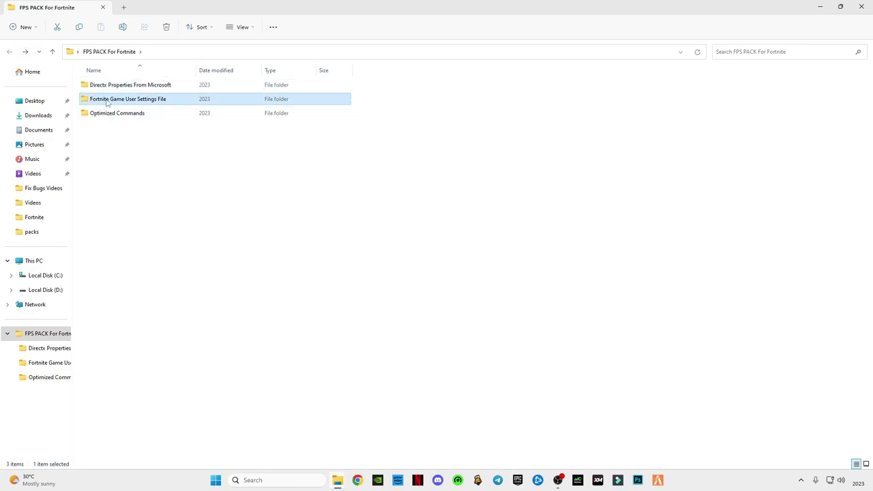
pyautogui.doubleClick(116, 103)
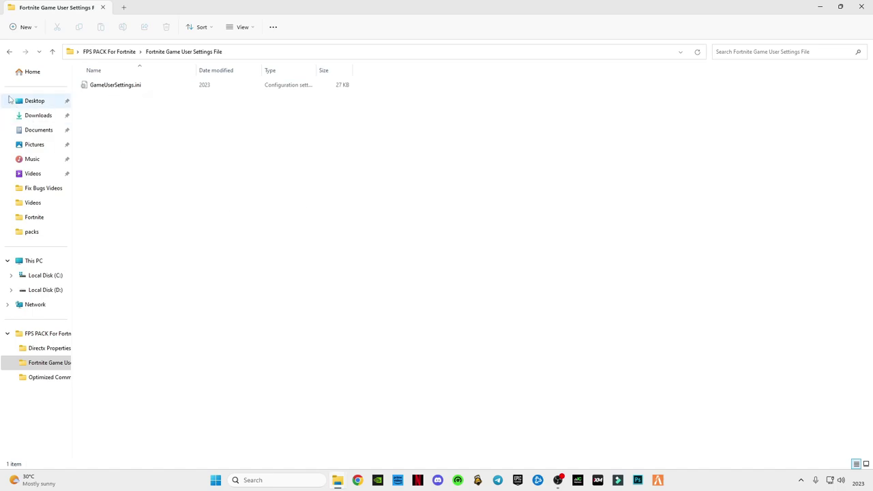
pyautogui.rightClick(108, 86)
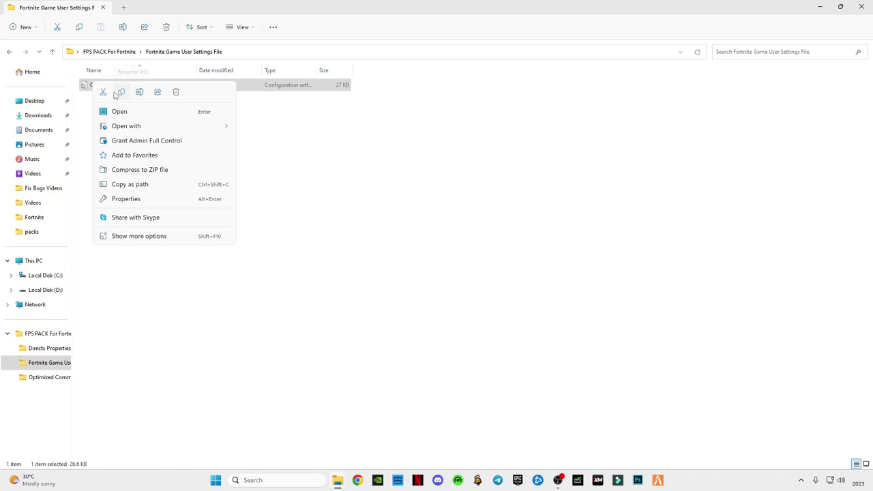
pyautogui.click(121, 92)
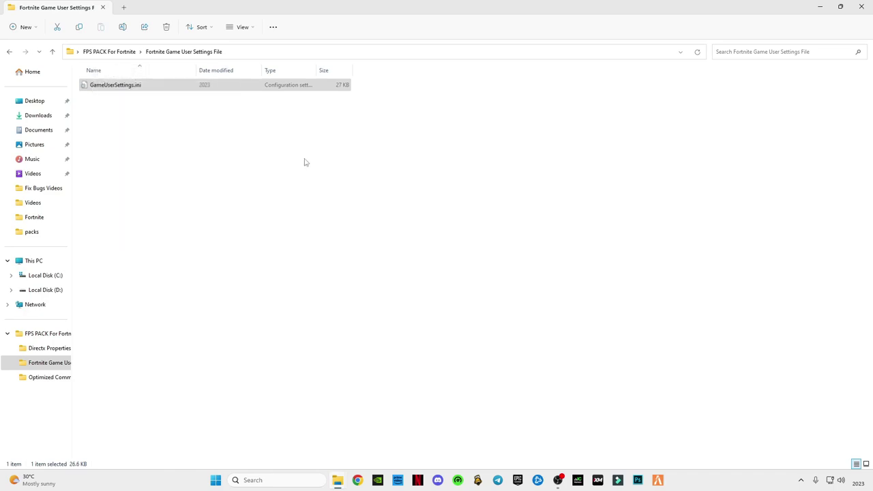
pyautogui.click(822, 6)
pyautogui.click(265, 480)
pyautogui.write('run')
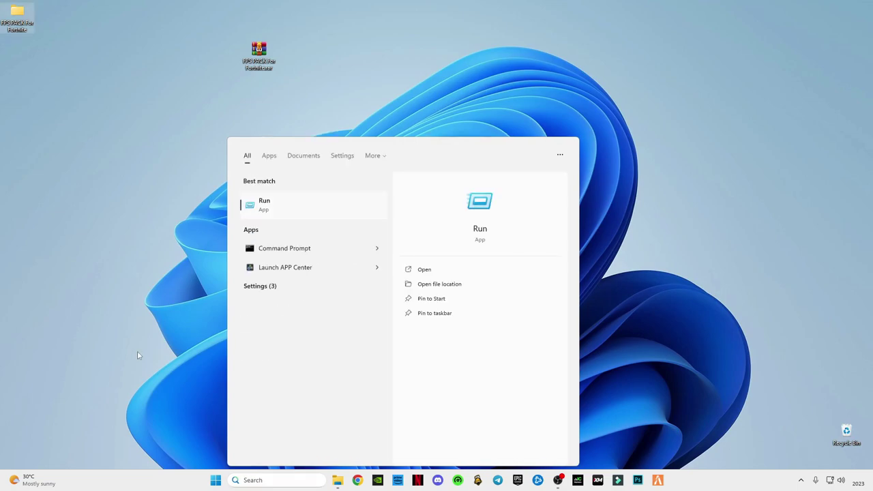
pyautogui.click(163, 419)
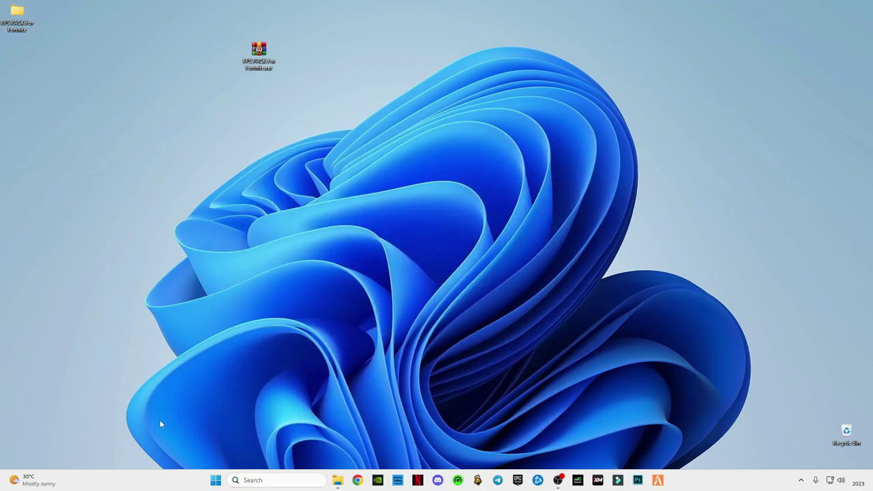
# - Run appdata and go to the Local\FortniteGame\Saved\Config\WindowsClient folder
pyautogui.press('super+r')
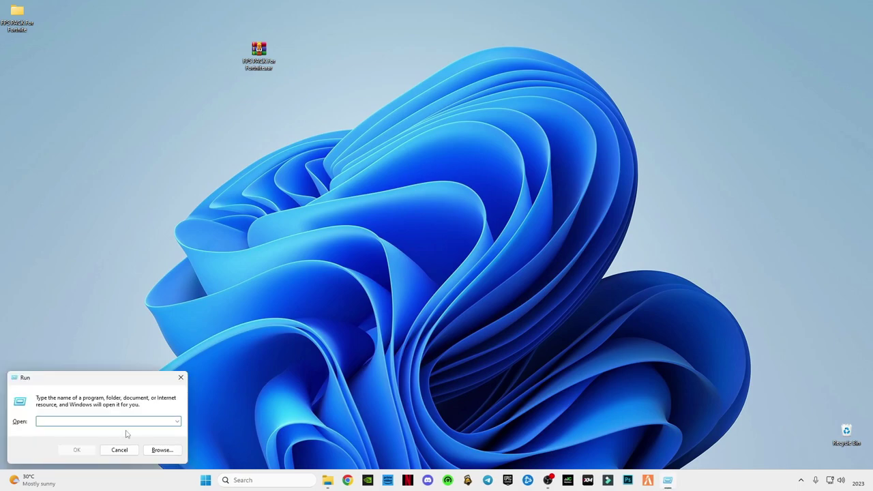
pyautogui.write('appdata')
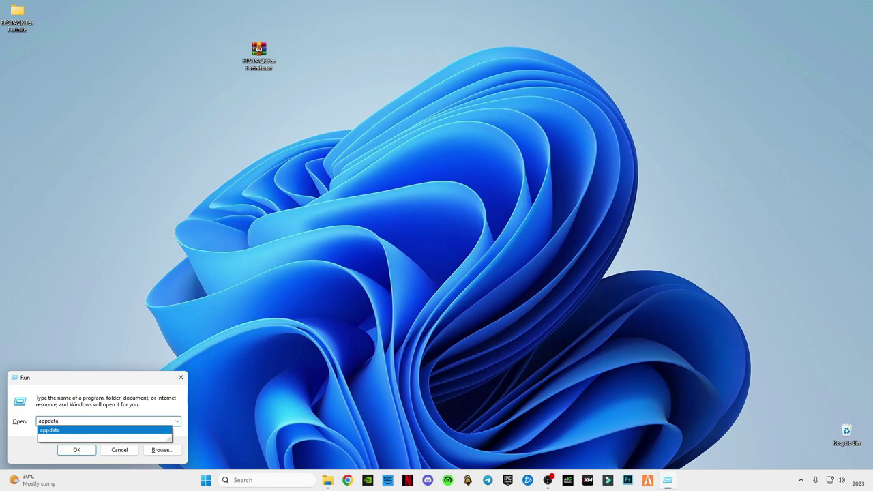
pyautogui.press('Return')
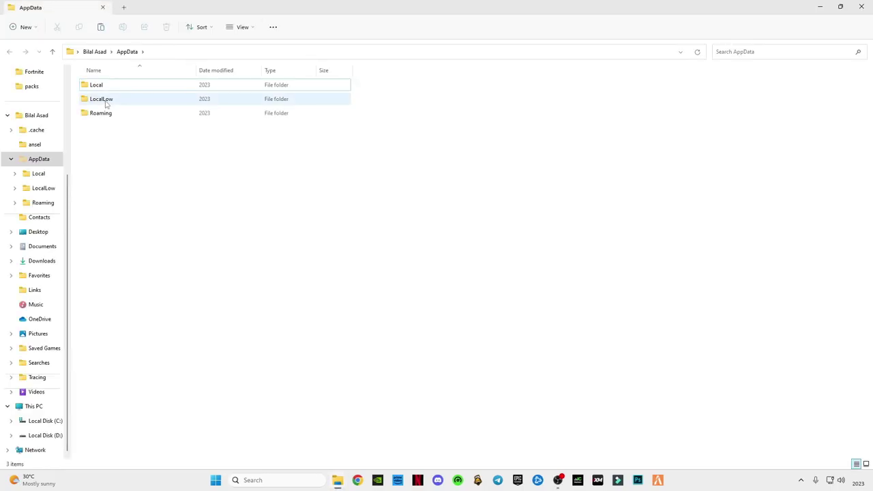
pyautogui.doubleClick(103, 87)
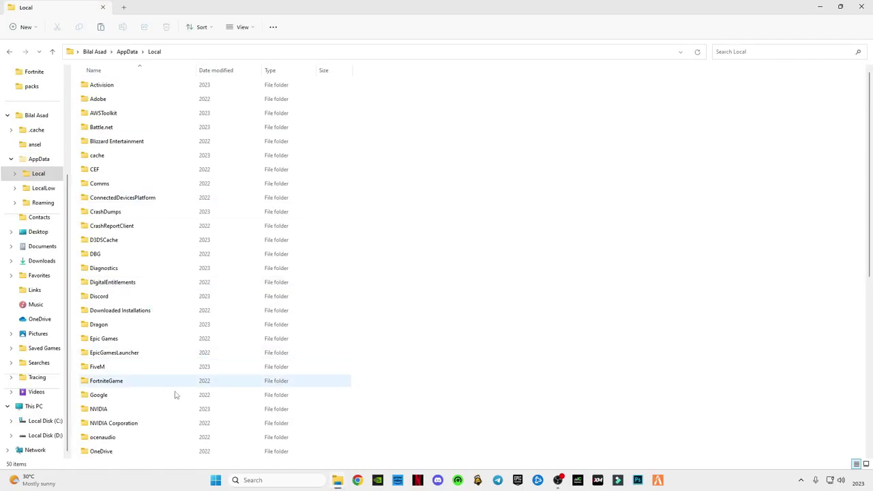
pyautogui.click(111, 382)
pyautogui.doubleClick(118, 387)
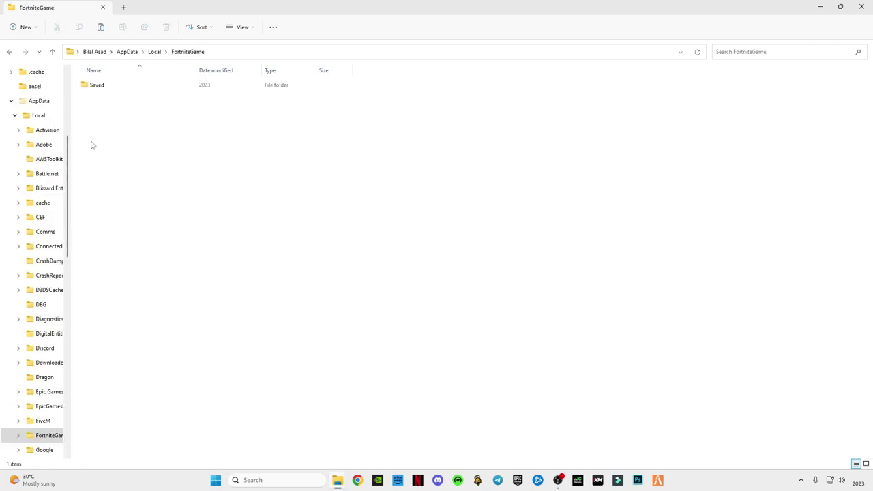
pyautogui.doubleClick(98, 86)
pyautogui.doubleClick(102, 100)
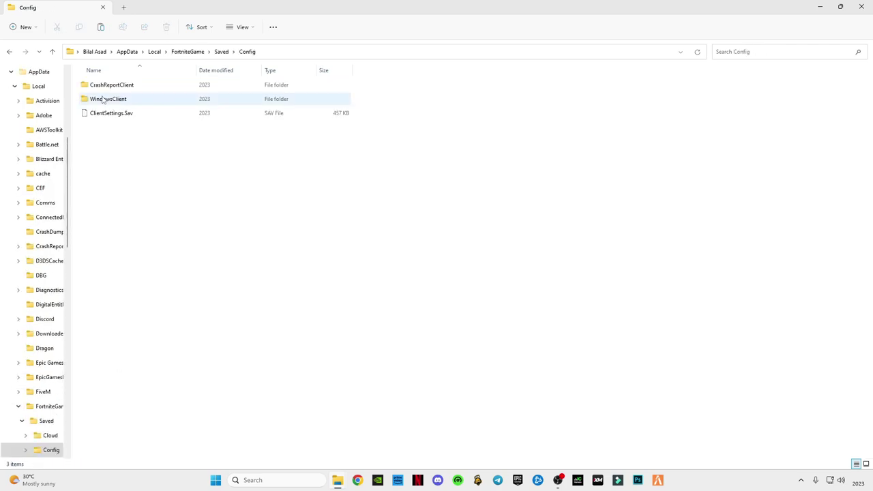
pyautogui.doubleClick(109, 99)
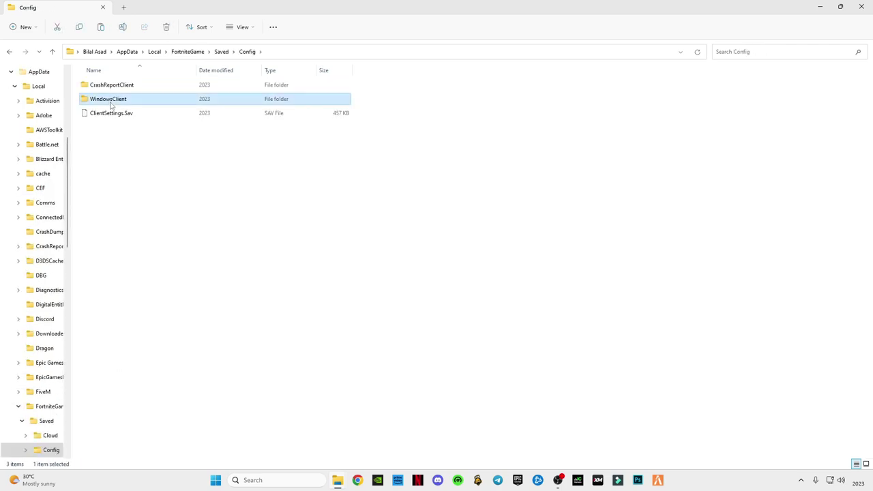
# - Paste GameUserSettings.ini into the WindowsClient folder, close that window and return to the FPS pack's folder window
pyautogui.rightClick(156, 158)
pyautogui.click(413, 253)
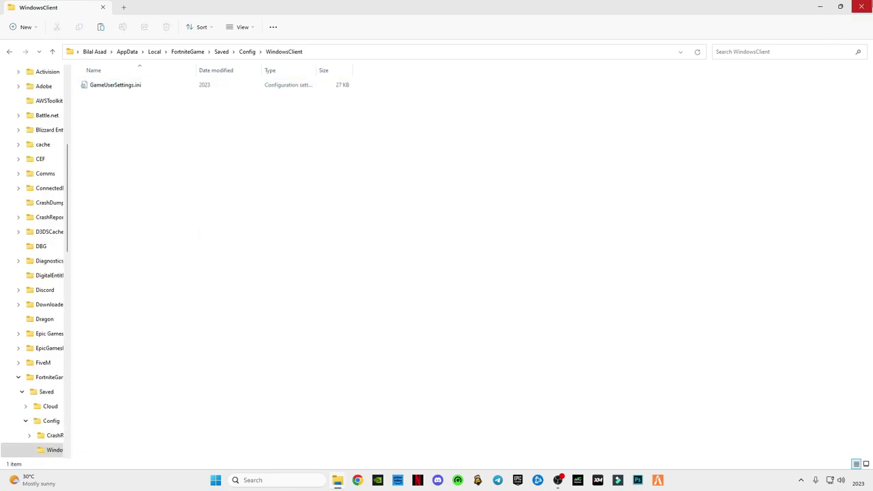
pyautogui.click(860, 7)
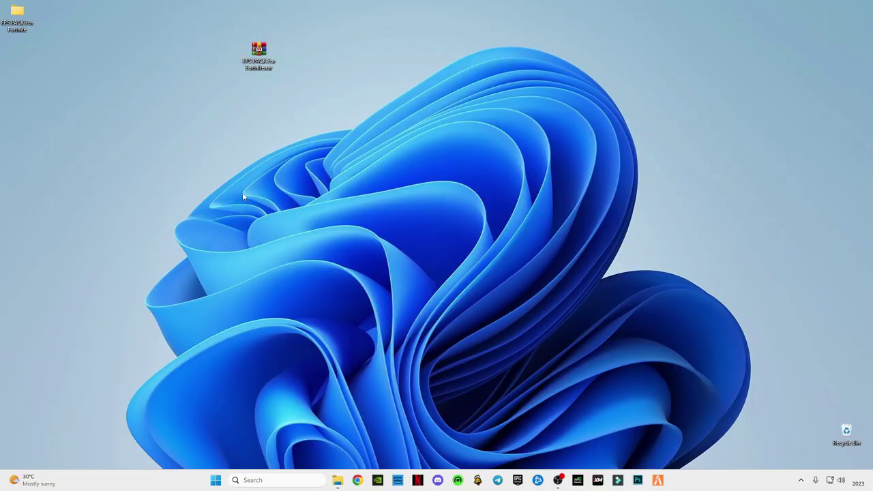
pyautogui.click(337, 480)
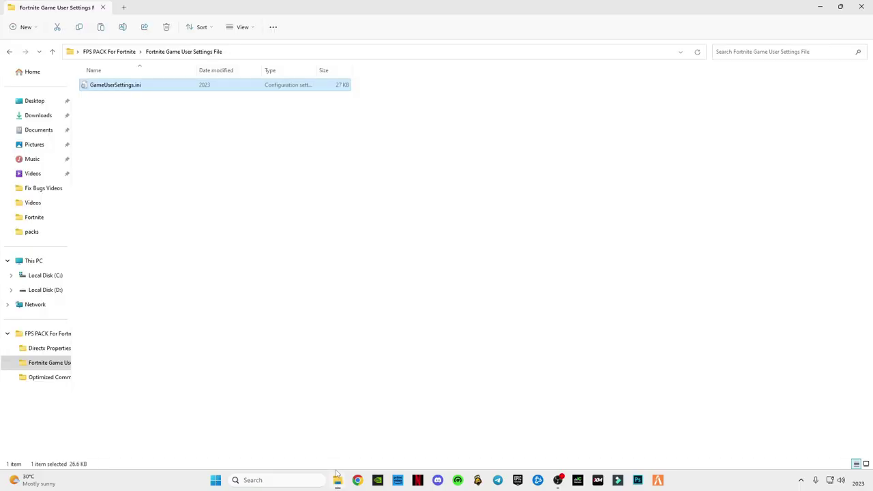
# - Open the cmd commands text file from the FPS pack's Optimized Commands folder
pyautogui.click(9, 52)
pyautogui.click(112, 129)
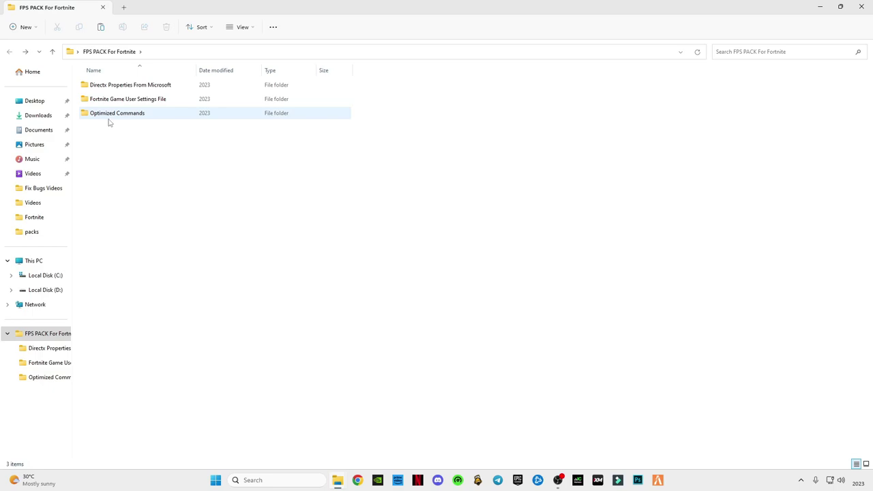
pyautogui.doubleClick(107, 120)
pyautogui.doubleClick(102, 87)
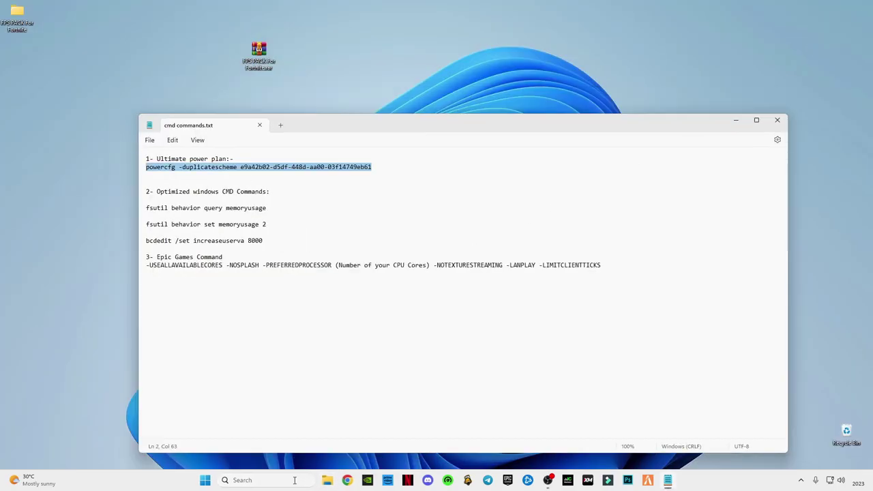
# - Search Windows for cmd and launch Command Prompt as administrator
pyautogui.click(294, 480)
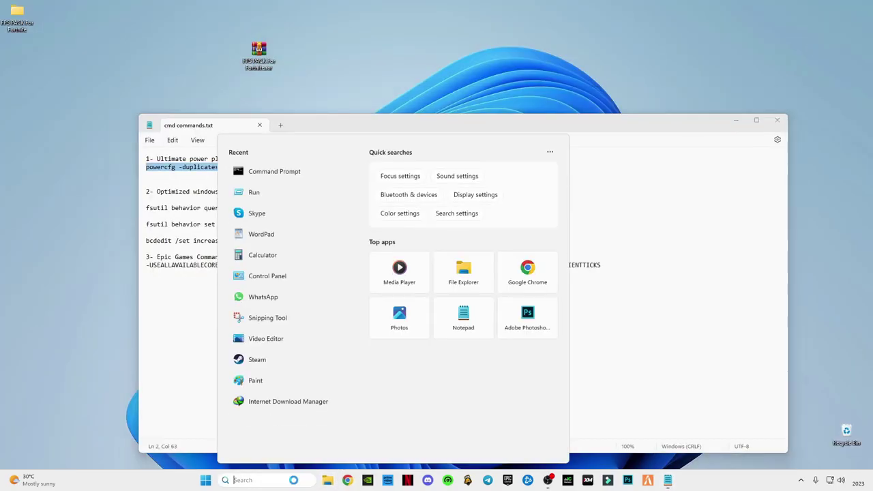
pyautogui.write('cmd')
pyautogui.rightClick(299, 209)
pyautogui.click(312, 219)
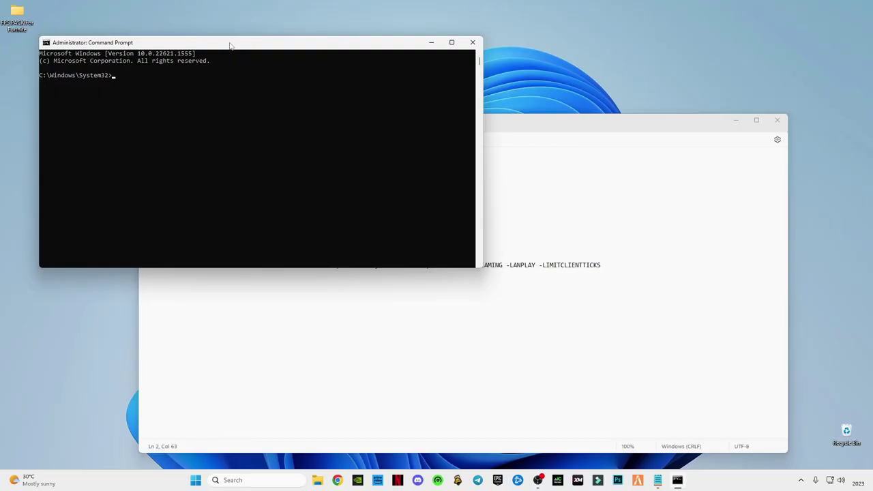
# - Copy the Ultimate power plan command powercfg -duplicatescheme e9a42b02-d5df-448d-aa00-03f14749eb61 from cmd commands.txt and run it in Command Prompt
pyautogui.moveTo(231, 50); pyautogui.dragTo(462, 264)
pyautogui.click(383, 165)
pyautogui.moveTo(382, 164); pyautogui.dragTo(146, 167)
pyautogui.press('super+c')
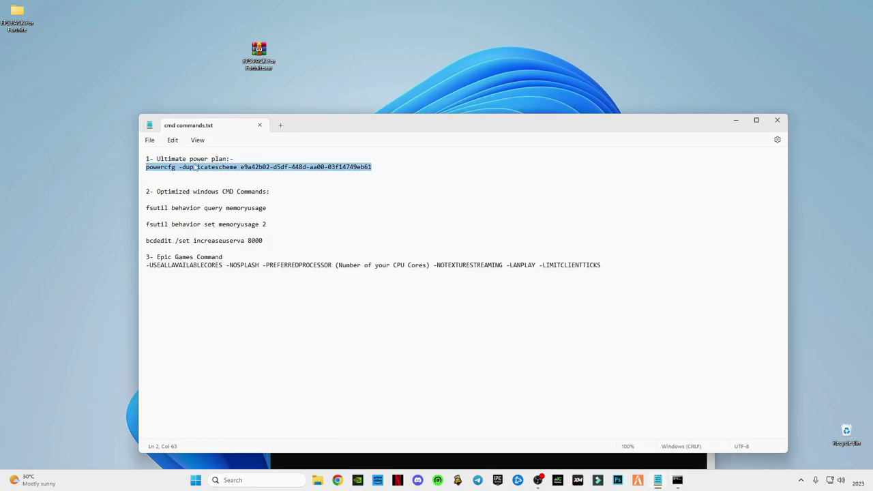
pyautogui.click(512, 462)
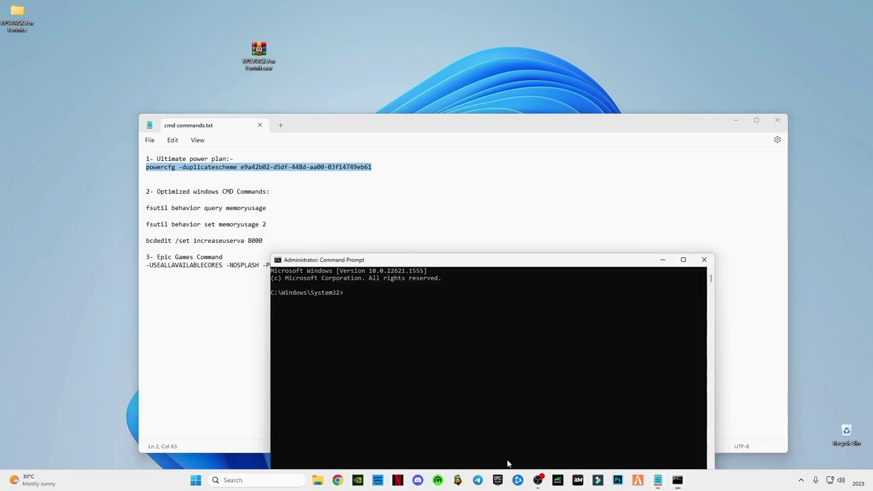
pyautogui.rightClick(439, 331)
pyautogui.press('Return')
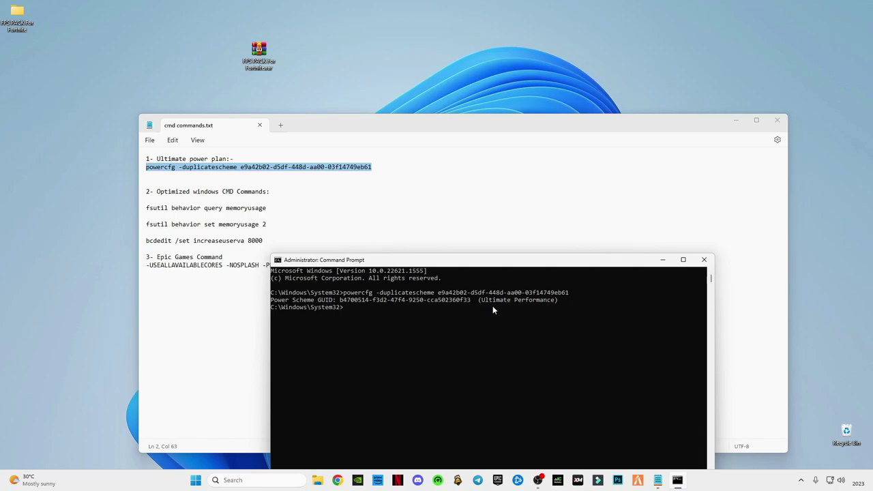
# - Copy the three optimized Windows commands into Command Prompt and run them: fsutil behavior query memoryusage, fsutil behavior set memoryusage 2, bcdedit /set increaseuserva 8000
pyautogui.moveTo(262, 240); pyautogui.dragTo(149, 206)
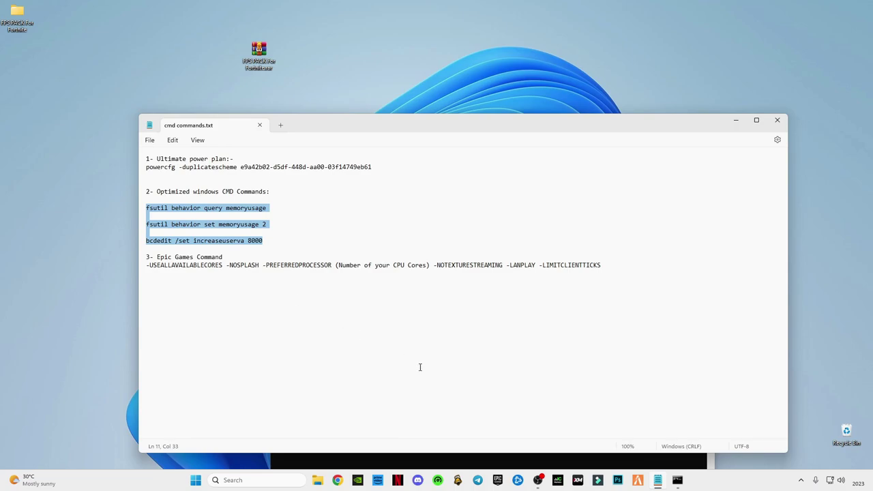
pyautogui.hotkey('alt', 'Tab')
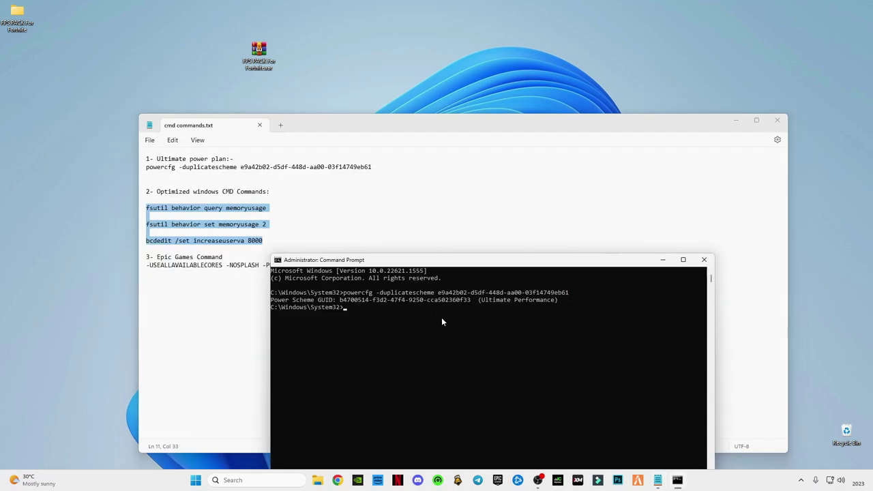
pyautogui.write('fsutil behavior query memoryusage  fsutil behavior set memoryusage 2  bcdedit /set increaseuserva 8000')
pyautogui.press('Return')
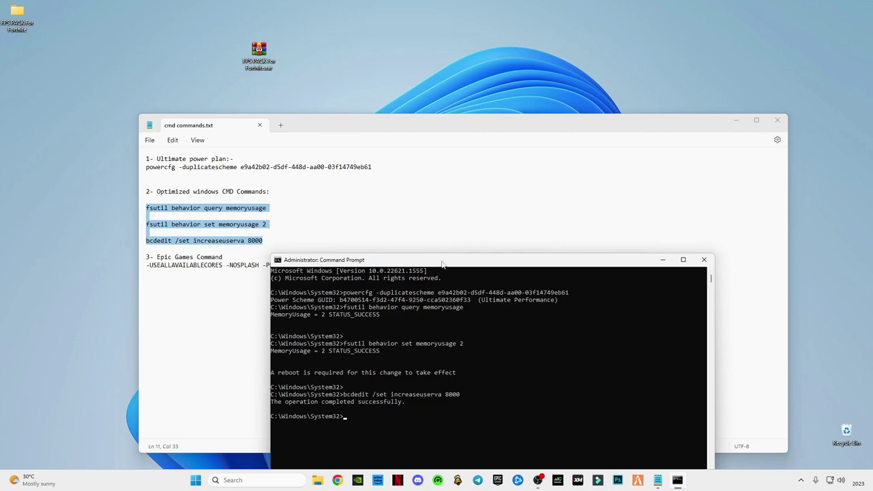
# - Close the administrator Command Prompt with the EXIT command
pyautogui.click(298, 279)
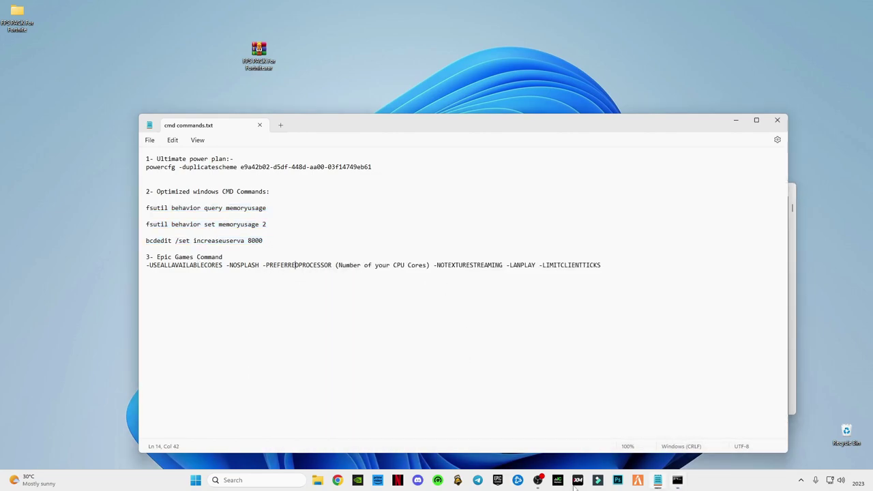
pyautogui.click(677, 480)
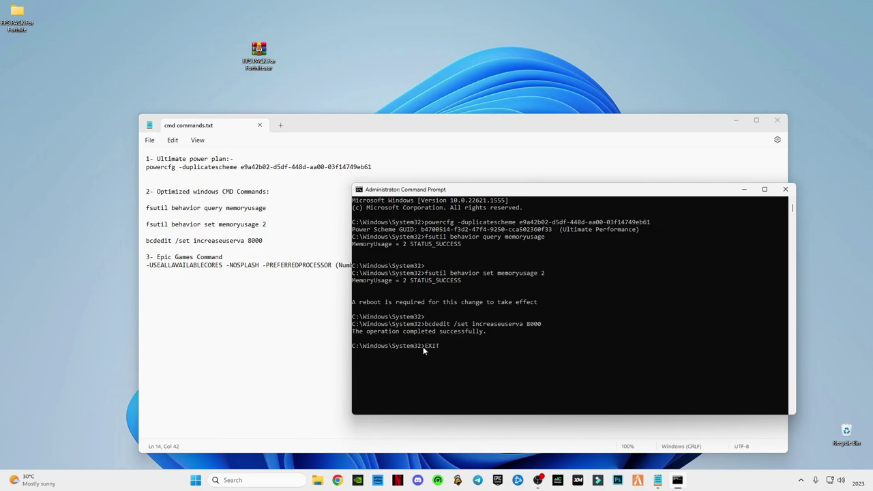
pyautogui.write('EXIT')
pyautogui.press('Return')
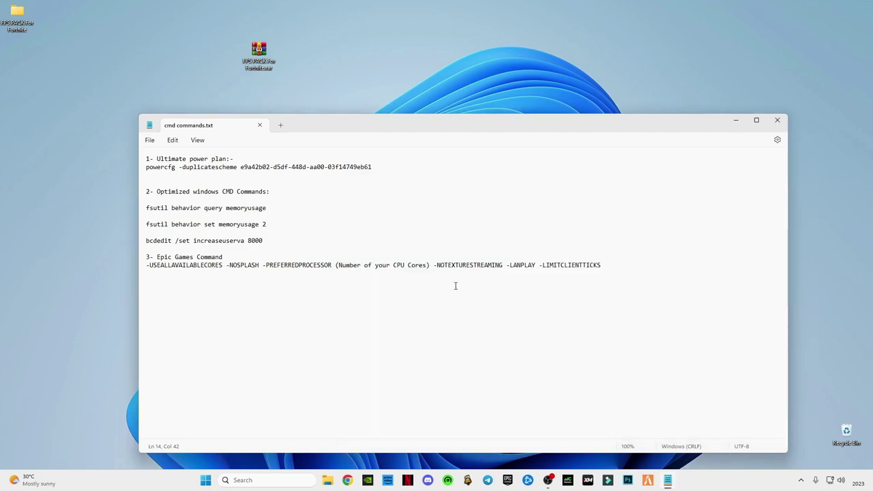
# - Copy the Epic Games Command line from cmd commands.txt and open the Epic Games Launcher's settings at Manage Games
pyautogui.moveTo(621, 266); pyautogui.dragTo(148, 265)
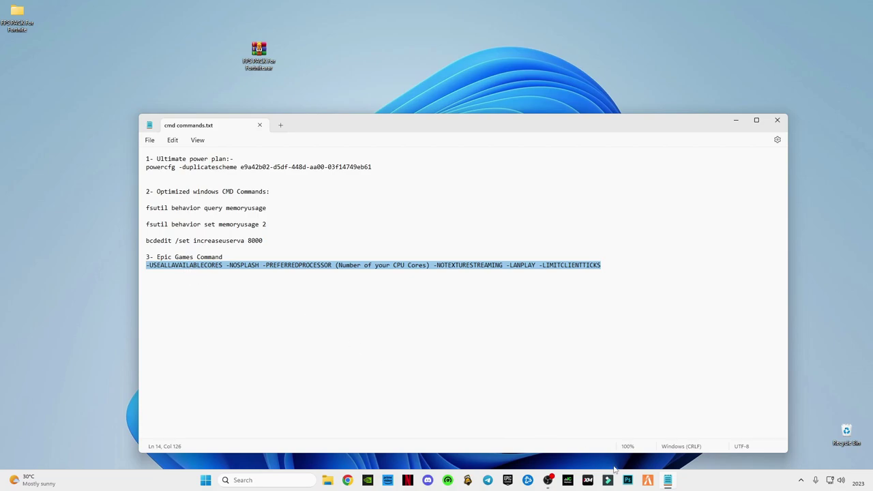
pyautogui.click(801, 480)
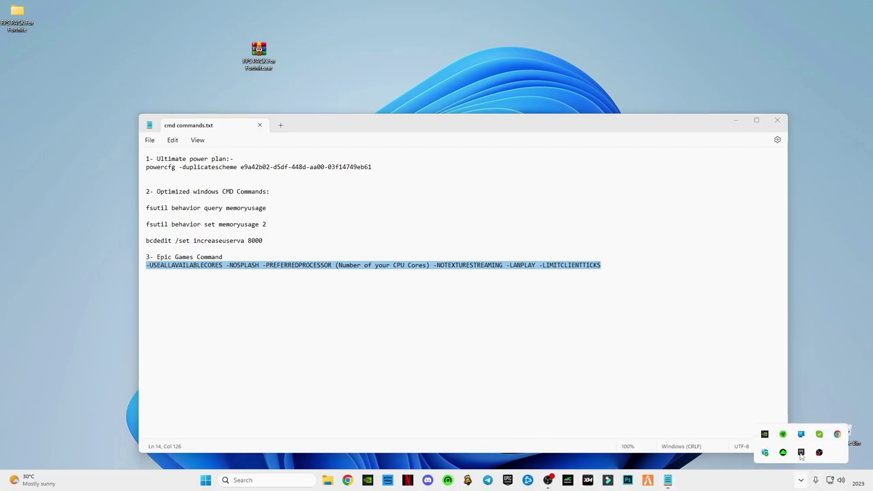
pyautogui.click(800, 452)
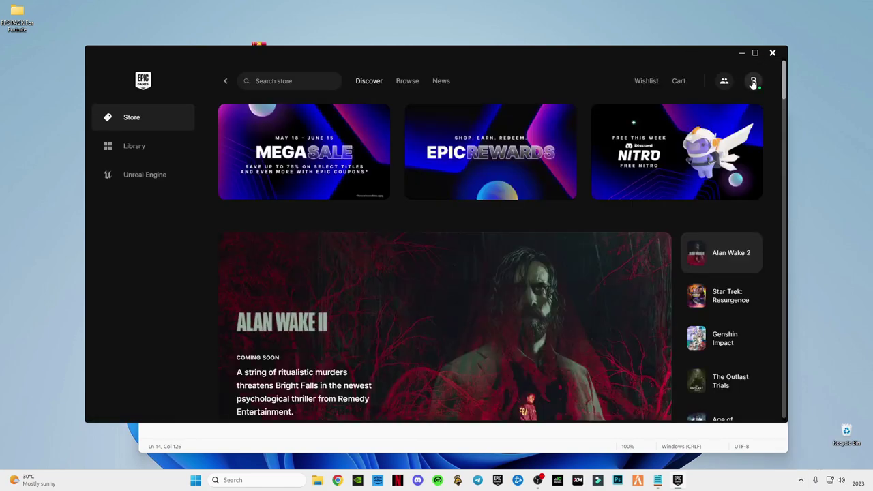
pyautogui.click(753, 81)
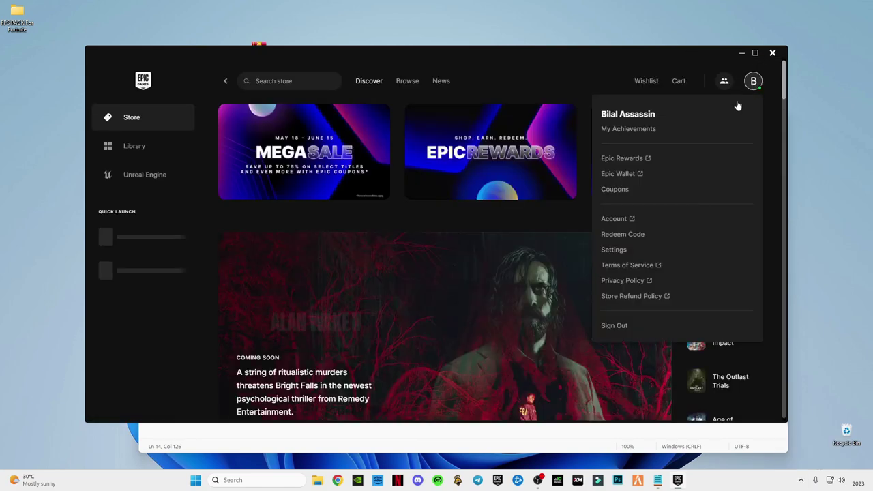
pyautogui.click(619, 250)
pyautogui.scroll(-10, 331, 259)
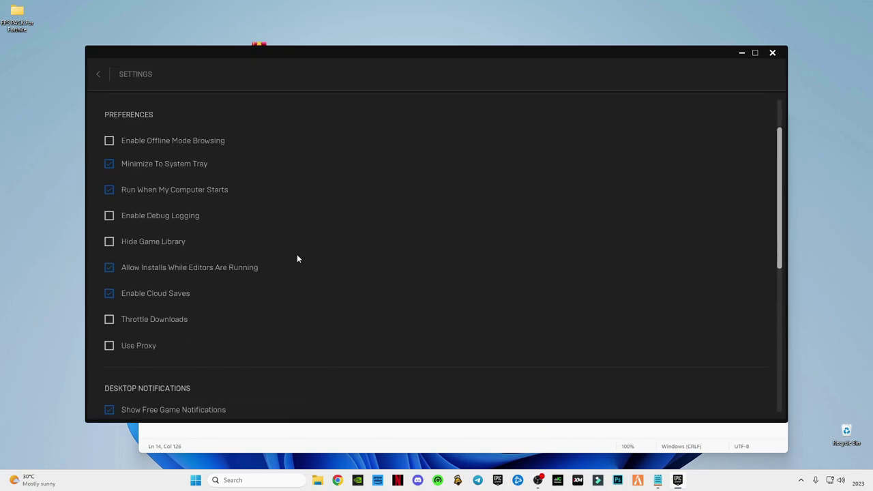
pyautogui.scroll(-1, 289, 269)
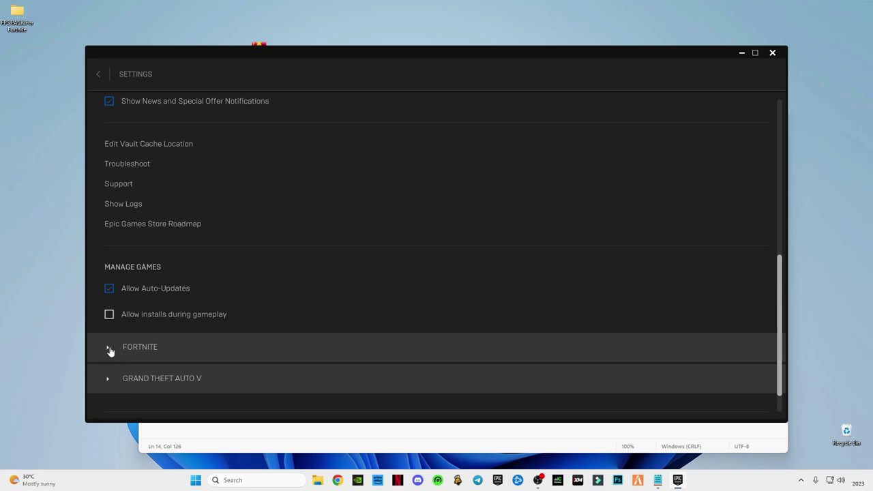
# - Enable Additional Command Line Arguments for Fortnite and paste the copied Epic Games command into its field
pyautogui.click(108, 351)
pyautogui.scroll(-1, 150, 361)
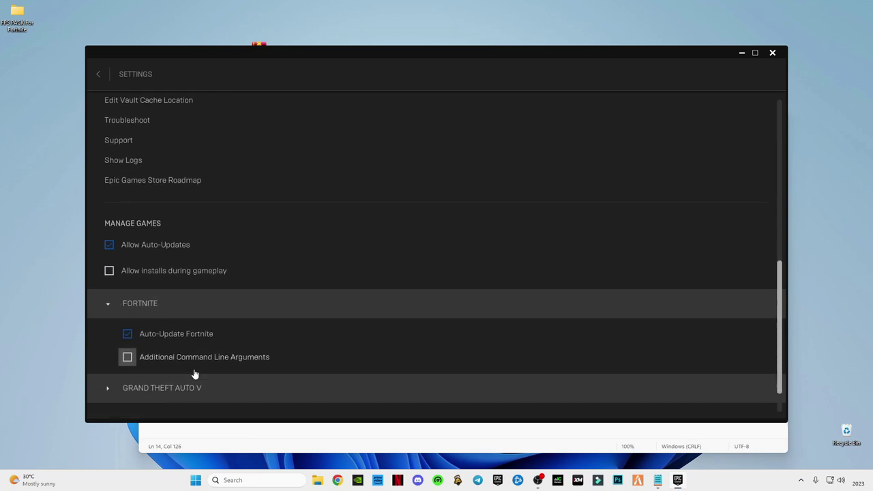
pyautogui.click(129, 358)
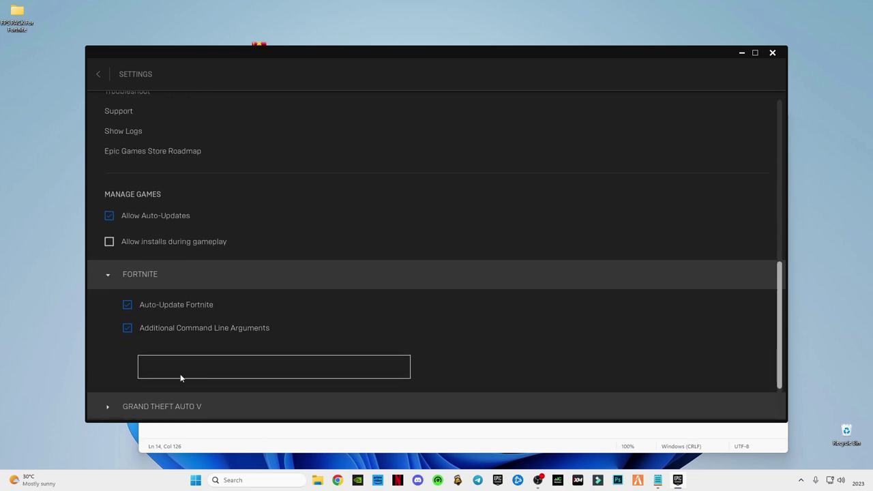
pyautogui.hotkey('ctrl', 'v')
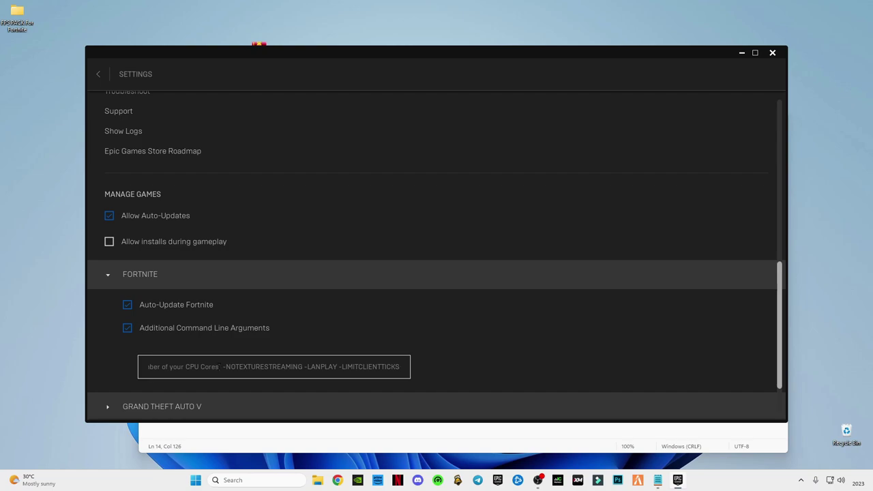
# - Check the number of CPU cores in Task Manager's performance view, then minimize Task Manager
pyautogui.moveTo(219, 367); pyautogui.dragTo(313, 386)
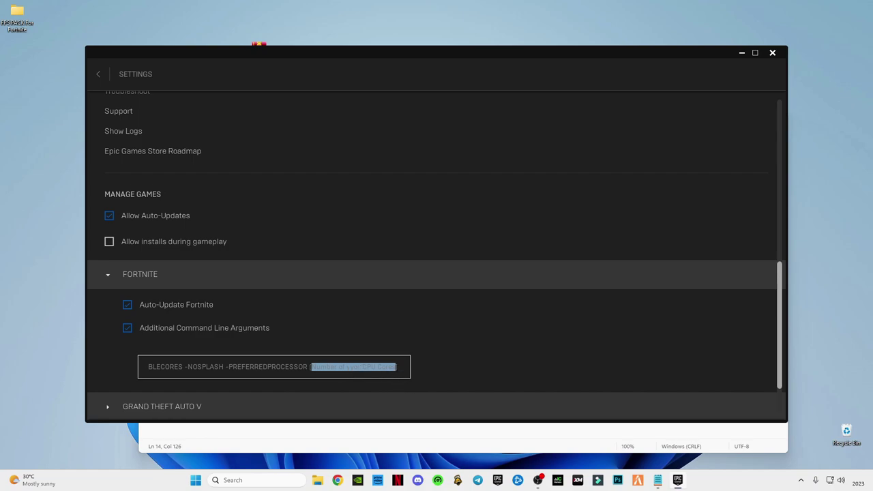
pyautogui.click(416, 389)
pyautogui.rightClick(764, 486)
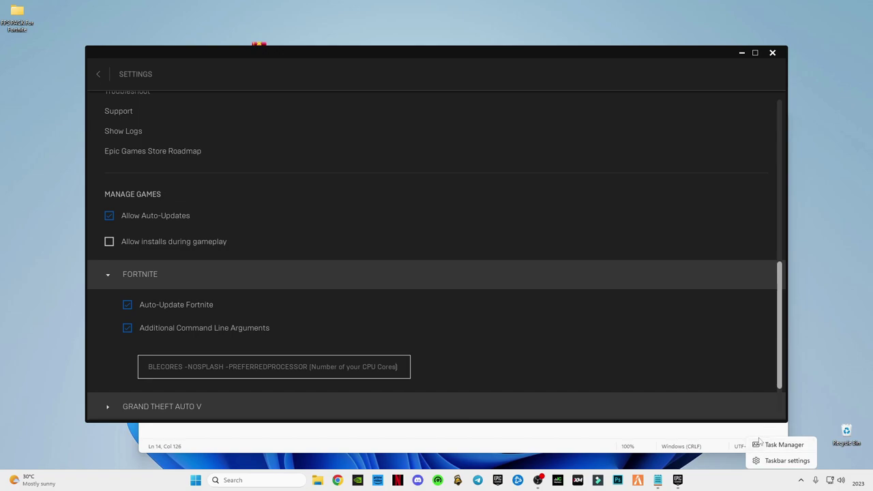
pyautogui.click(785, 445)
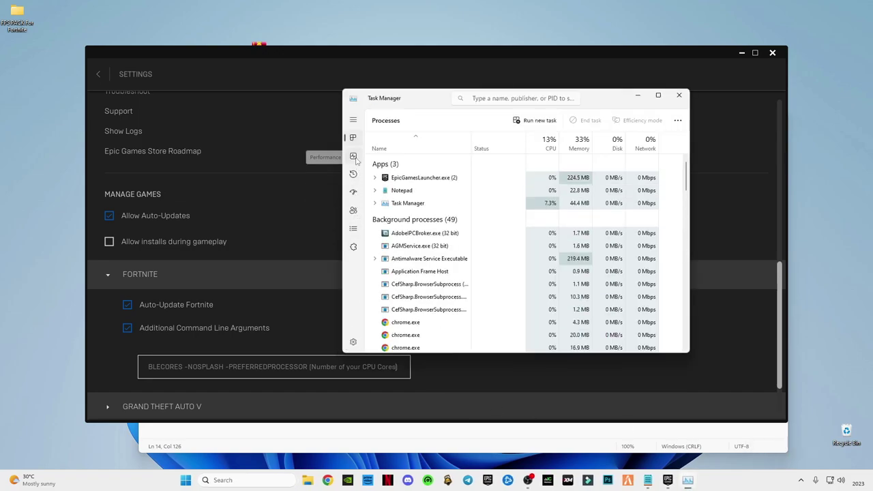
pyautogui.click(353, 155)
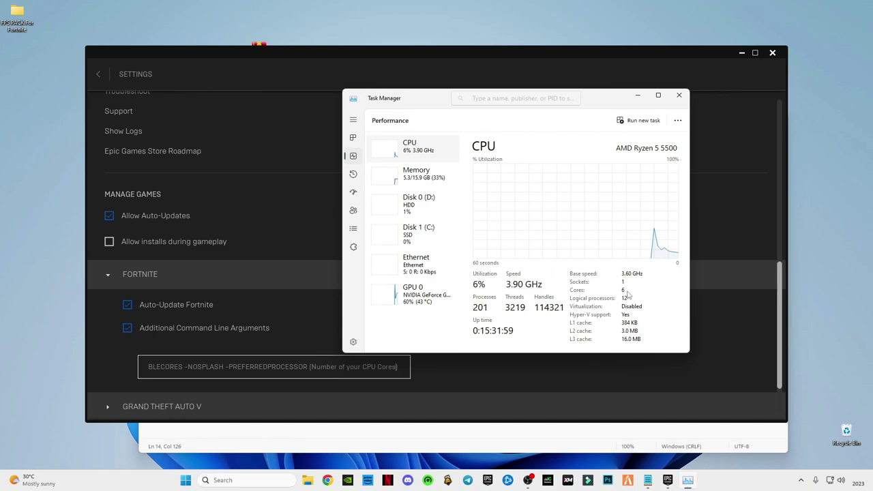
pyautogui.click(638, 97)
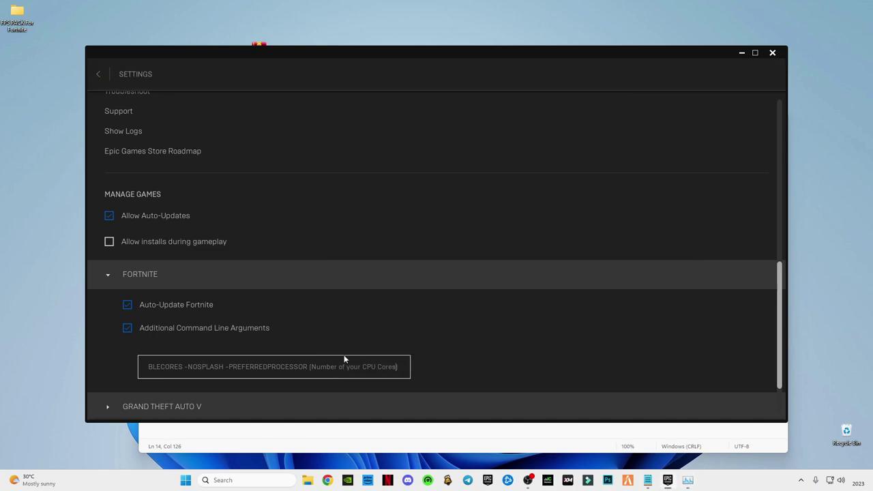
# - Replace the CPU cores placeholder after -PREFERREDPROCESSOR in Fortnite's command line arguments with 6 and remove the surrounding parentheses
pyautogui.moveTo(397, 367); pyautogui.dragTo(312, 367)
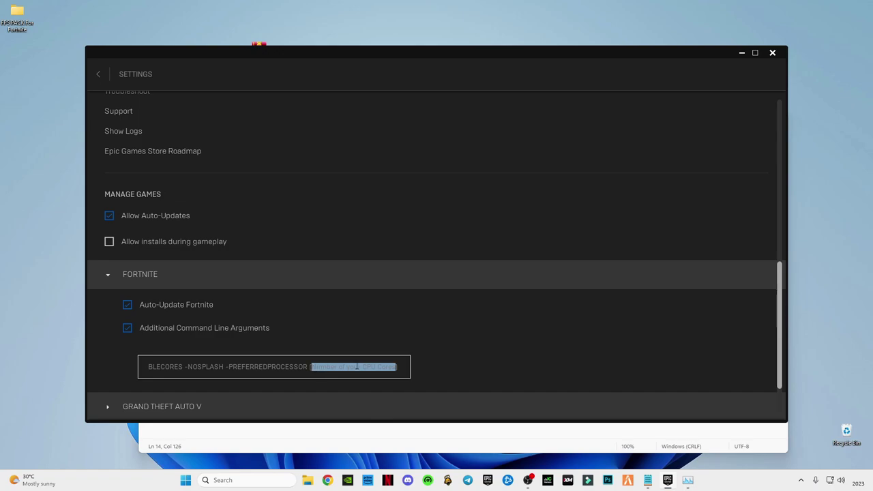
pyautogui.write('(6) -NOTEXTURESTREAMING')
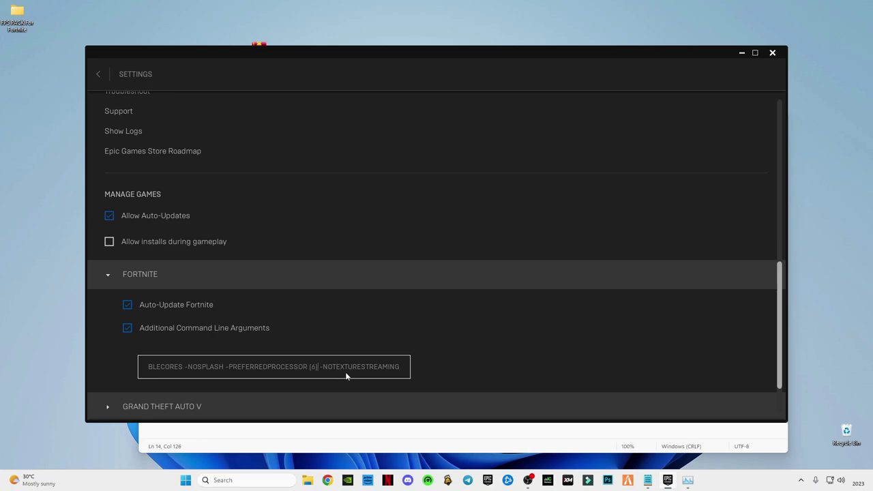
pyautogui.press('BackSpace')
pyautogui.press('Left')
pyautogui.press('BackSpace')
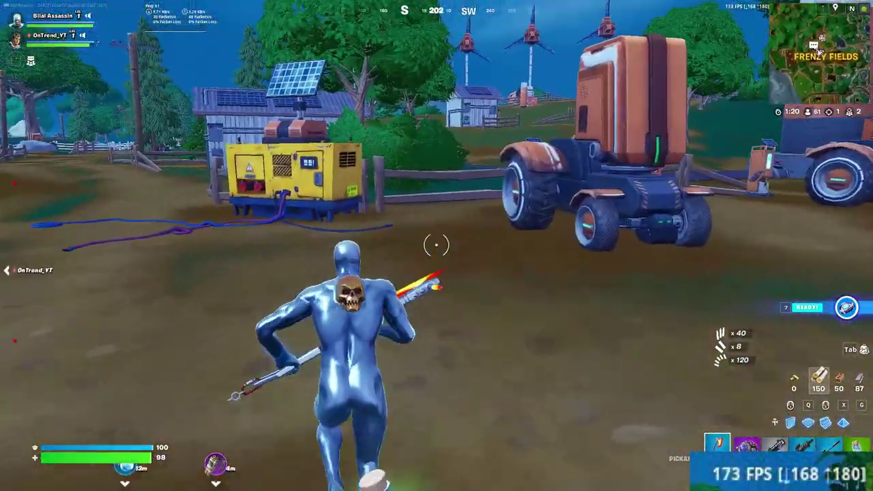
pyautogui.press('e')
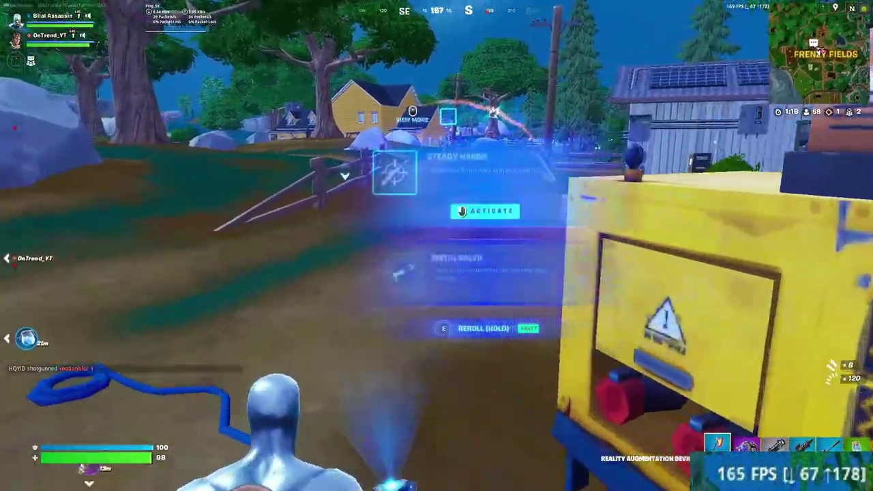